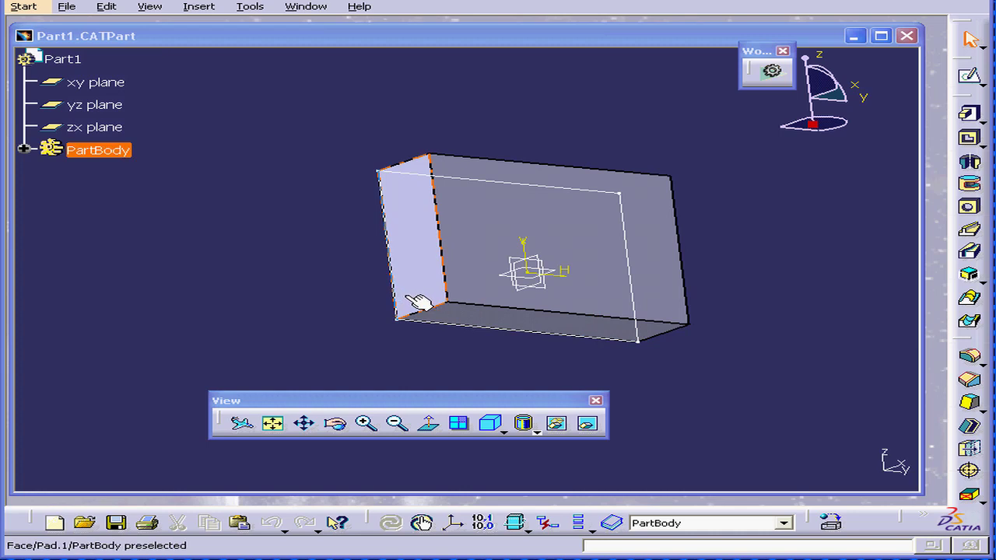
# Rotate the part to view the Pad.1 block from another side.
pyautogui.moveTo(415, 305); pyautogui.dragTo(301, 289, button='middle')
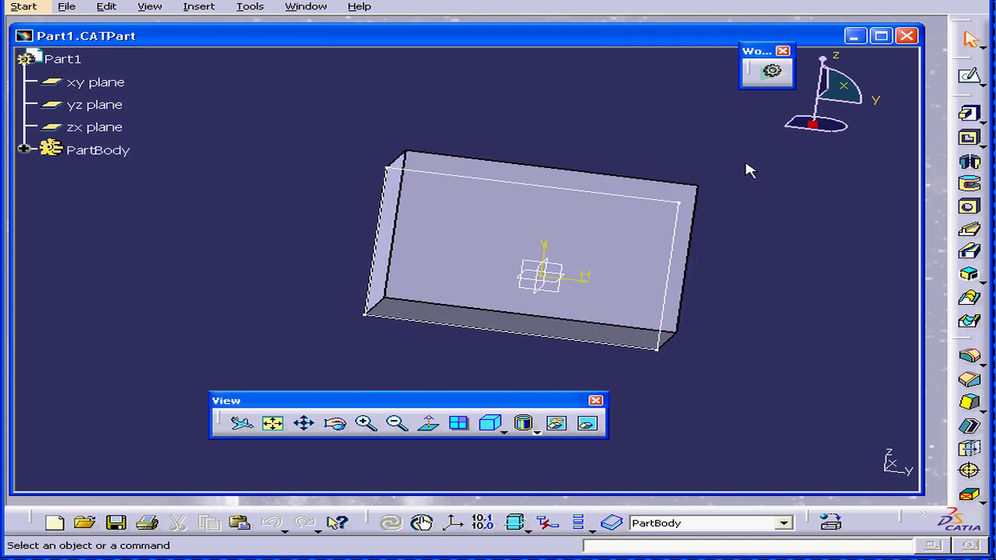
# Open the part's rectangle sketch in Sketcher and float the Standard and View toolbars over the canvas.
pyautogui.click(773, 72)
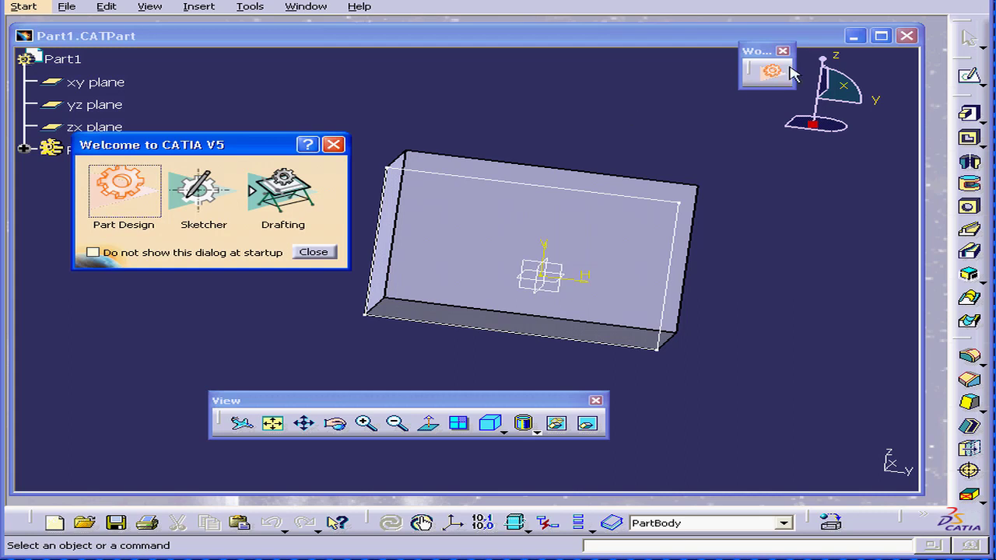
pyautogui.click(204, 189)
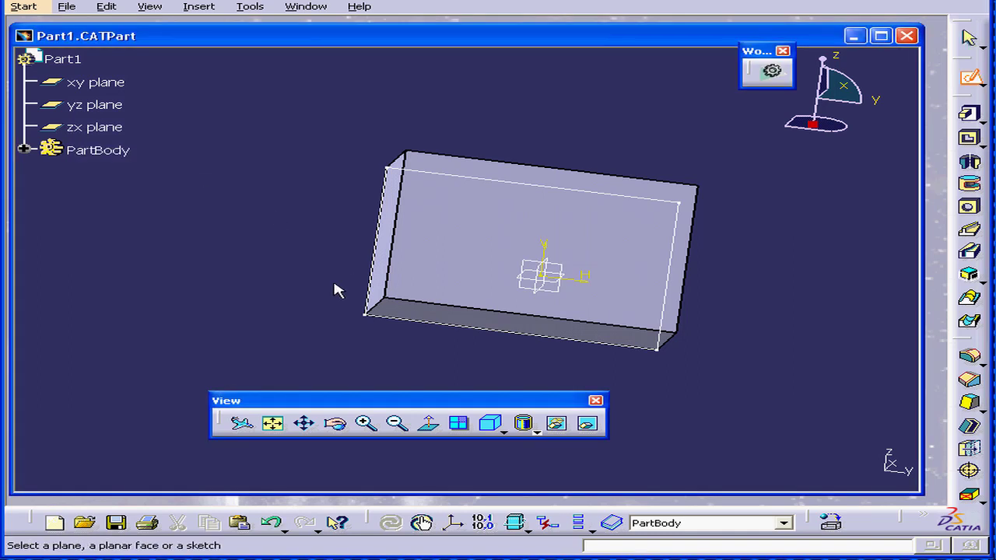
pyautogui.click(414, 320)
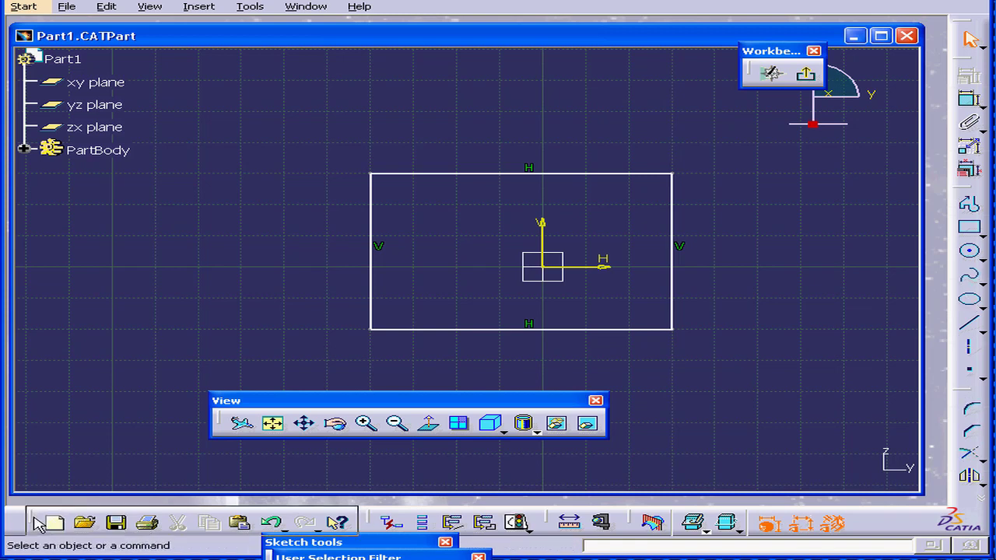
pyautogui.moveTo(45, 465); pyautogui.dragTo(47, 465)
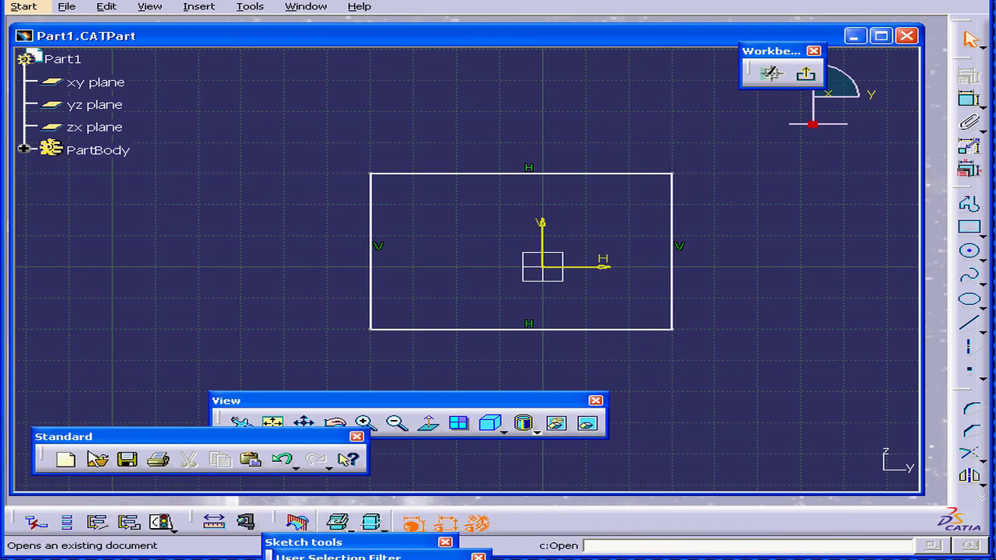
pyautogui.moveTo(285, 435); pyautogui.dragTo(450, 457)
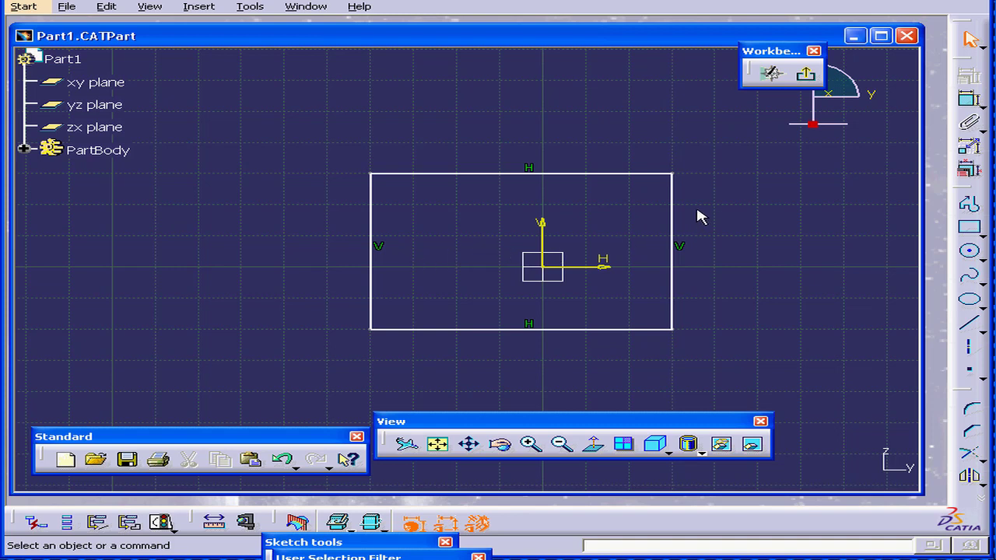
# Exit the sketch and switch to Wireframe and Surface Design via Start > Mechanical Design.
pyautogui.click(810, 75)
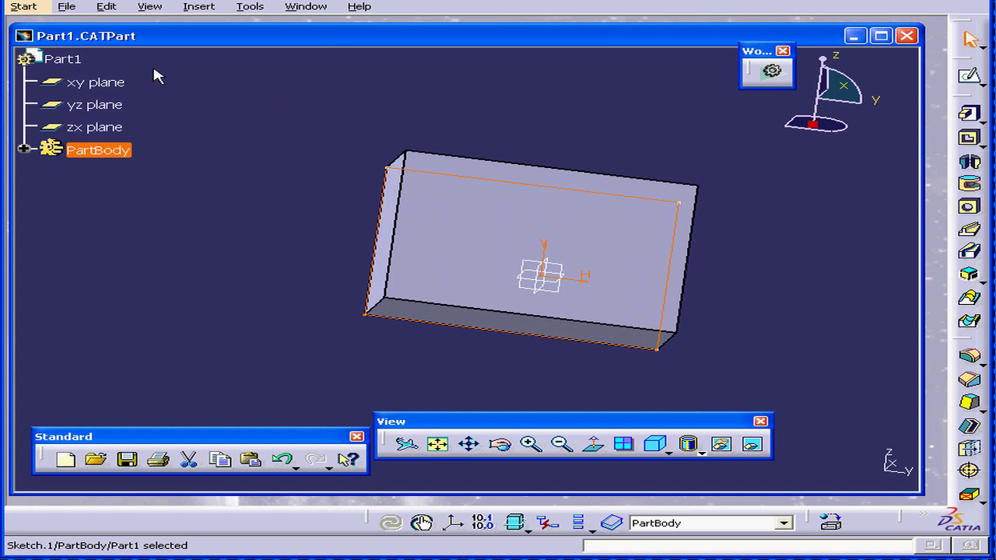
pyautogui.click(23, 8)
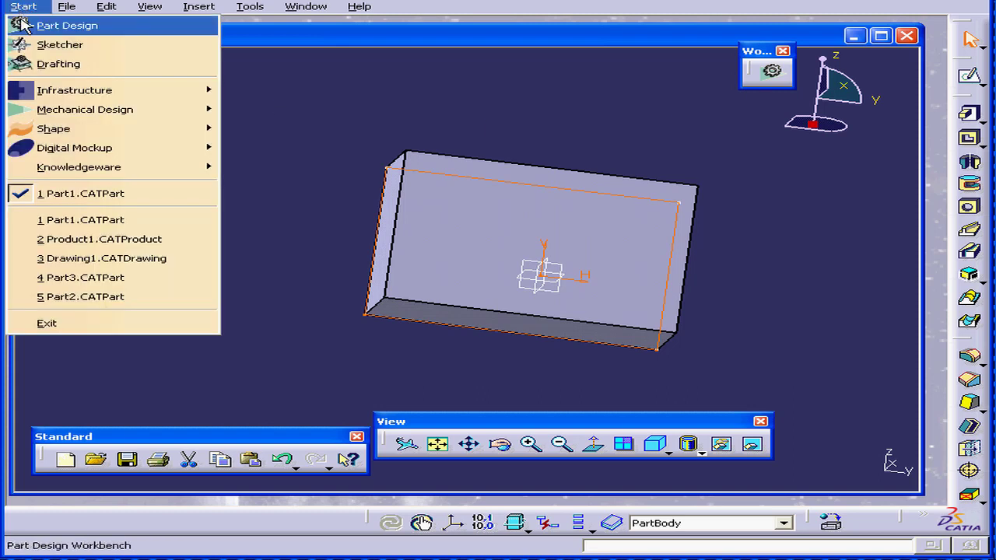
pyautogui.moveTo(70, 111)
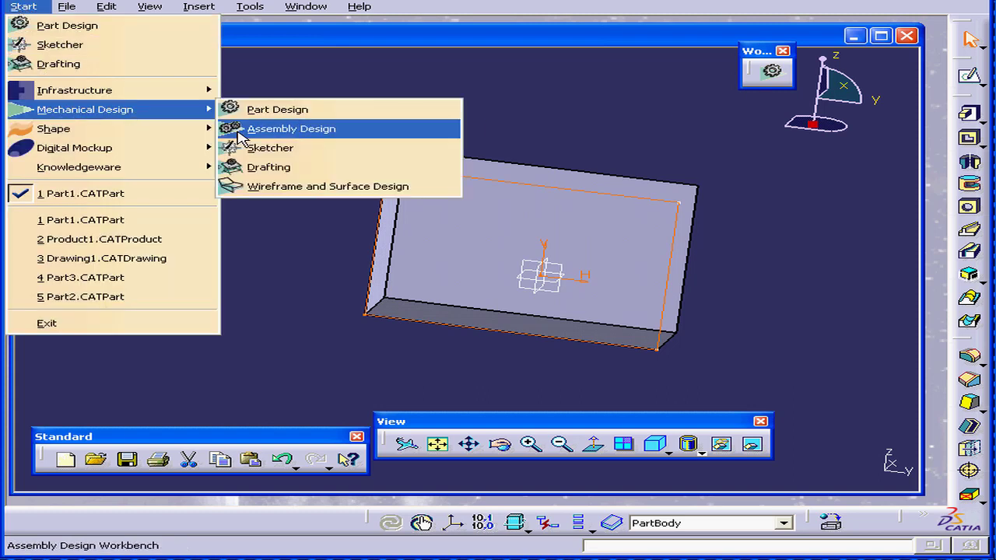
pyautogui.click(327, 187)
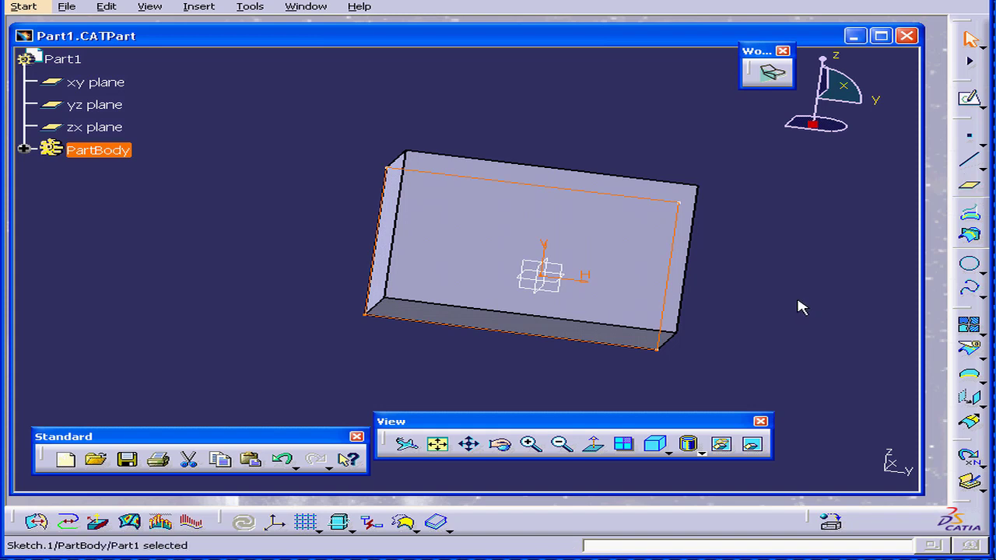
# Add a user workbench named MyWorkbench001 under Tools > Customize > User Workbenches.
pyautogui.click(259, 11)
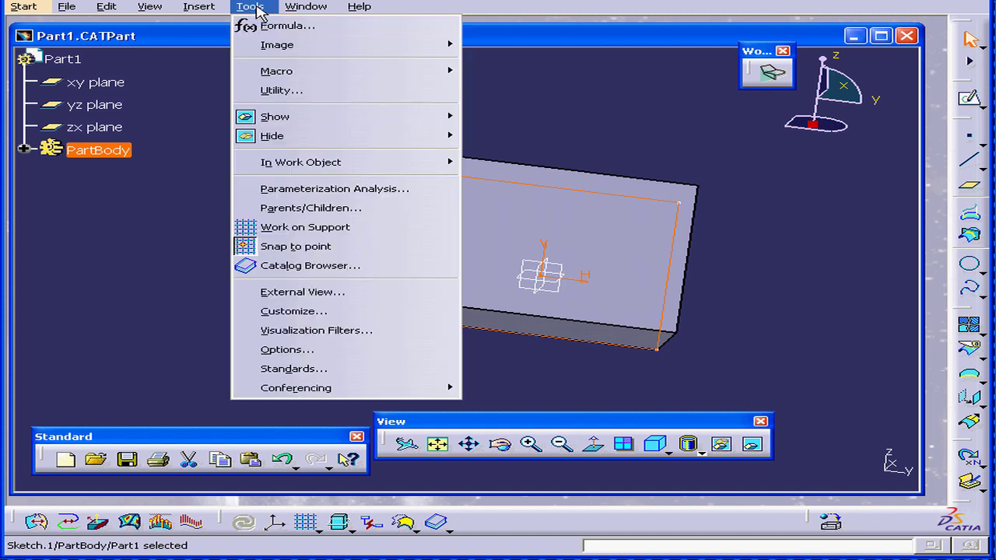
pyautogui.click(359, 310)
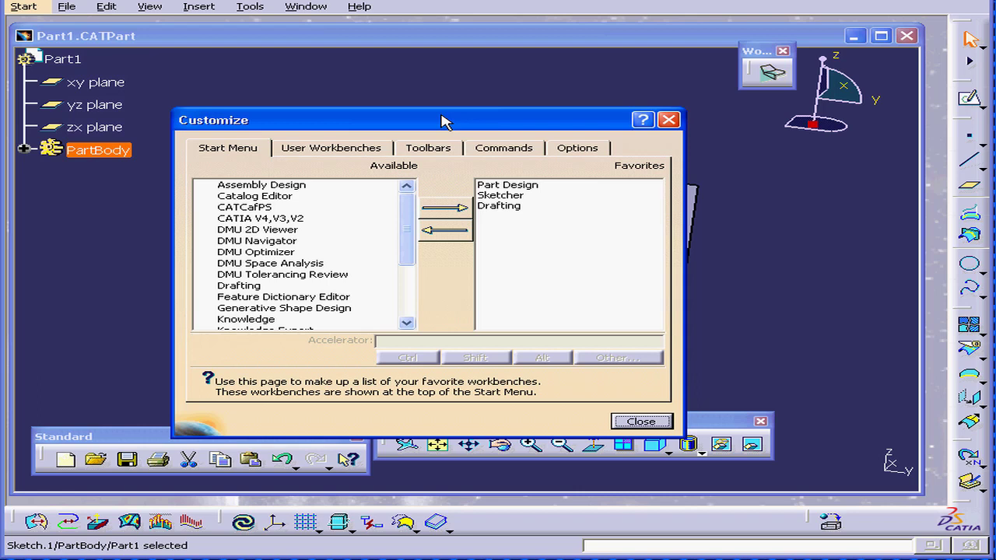
pyautogui.moveTo(437, 125); pyautogui.dragTo(450, 93)
pyautogui.click(373, 118)
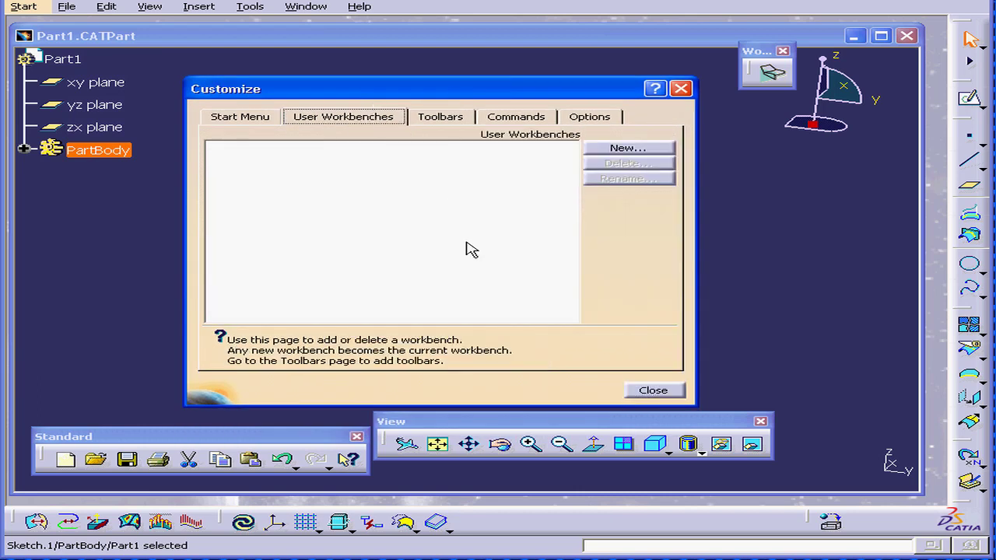
pyautogui.click(645, 148)
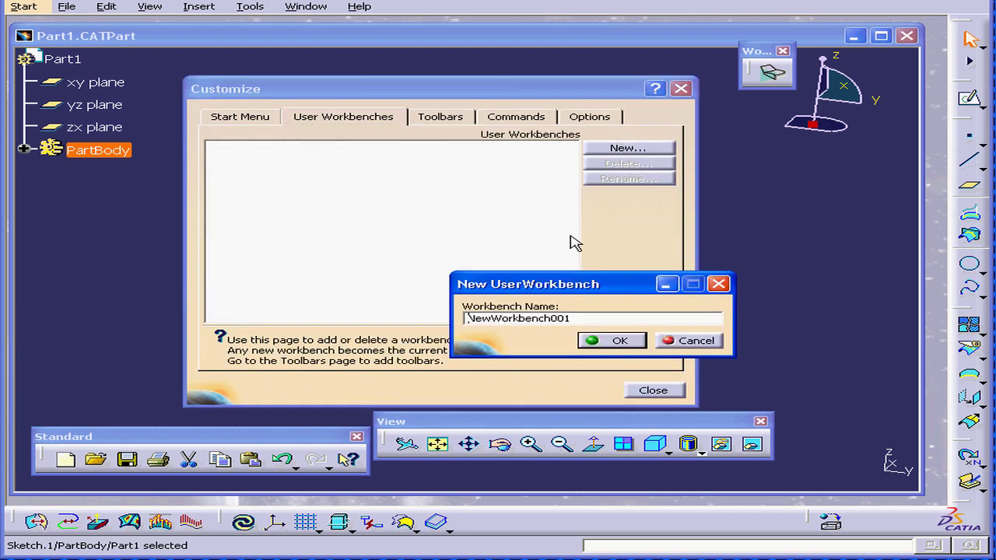
pyautogui.moveTo(574, 284); pyautogui.dragTo(574, 258)
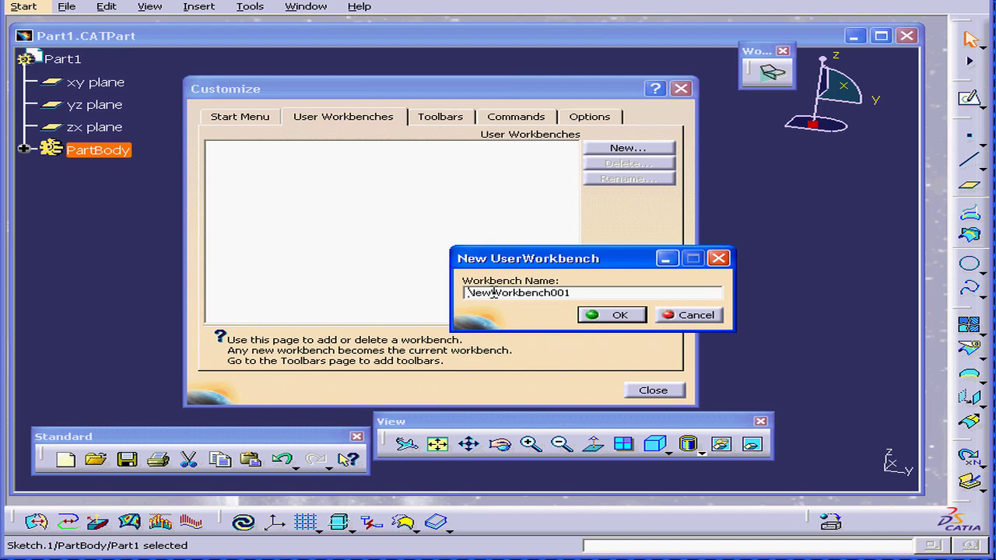
pyautogui.moveTo(491, 293); pyautogui.dragTo(424, 301)
pyautogui.write('My')
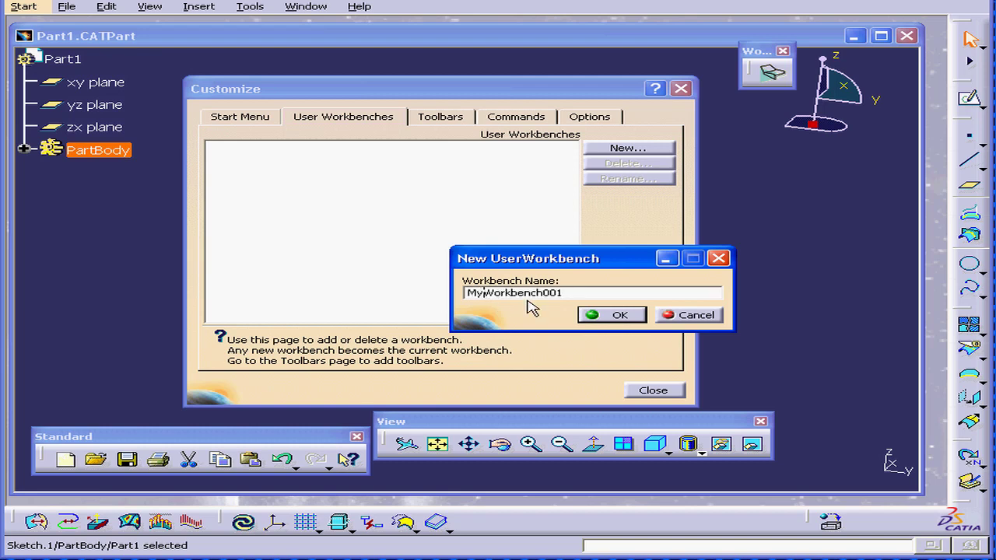
pyautogui.click(615, 320)
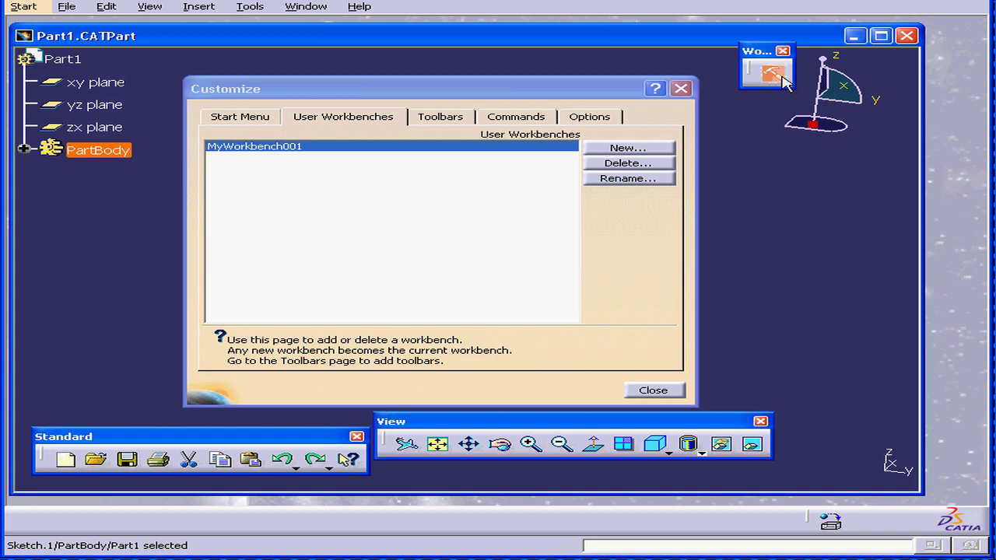
# Mark MyWorkbench001 as a favorite, close Customize, and check it appears in the Start menu.
pyautogui.click(453, 119)
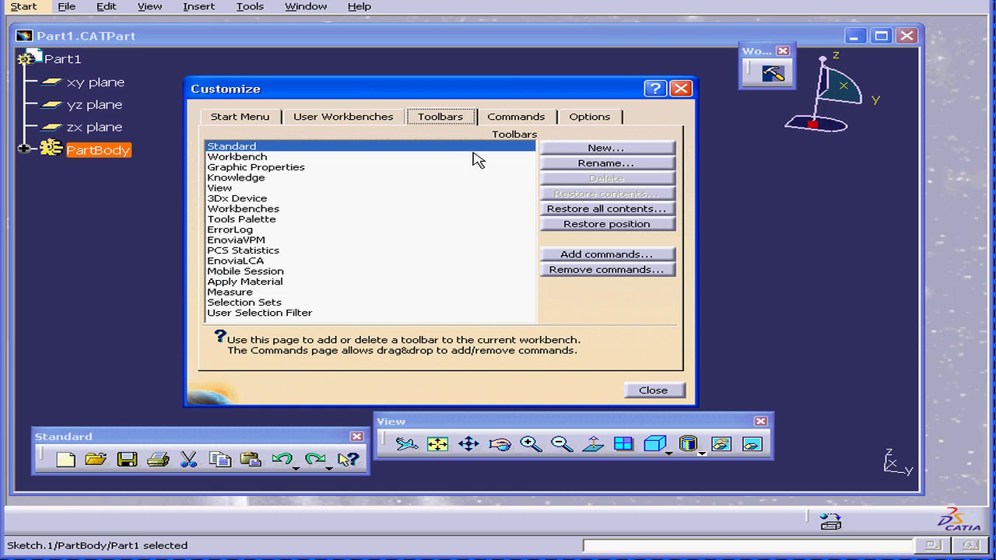
pyautogui.click(246, 123)
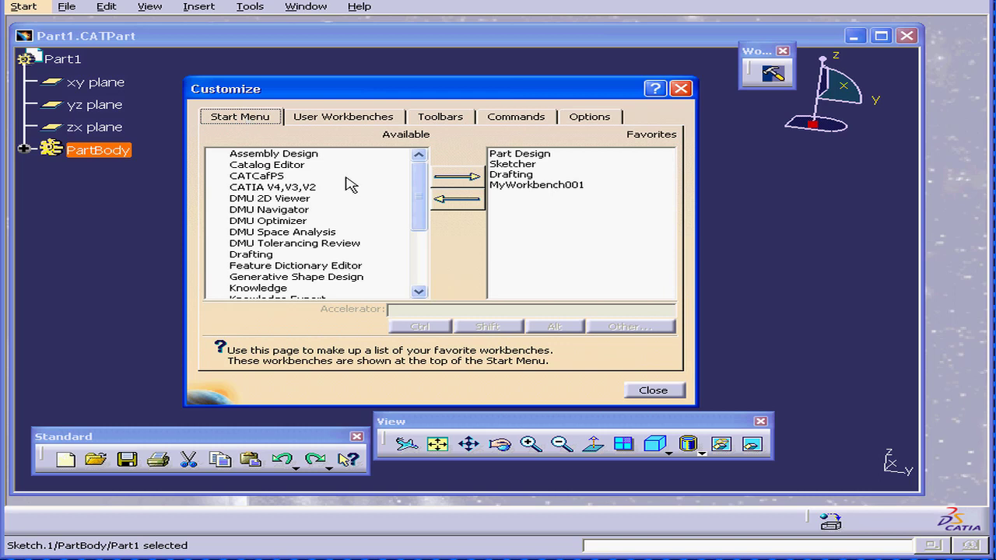
pyautogui.click(531, 187)
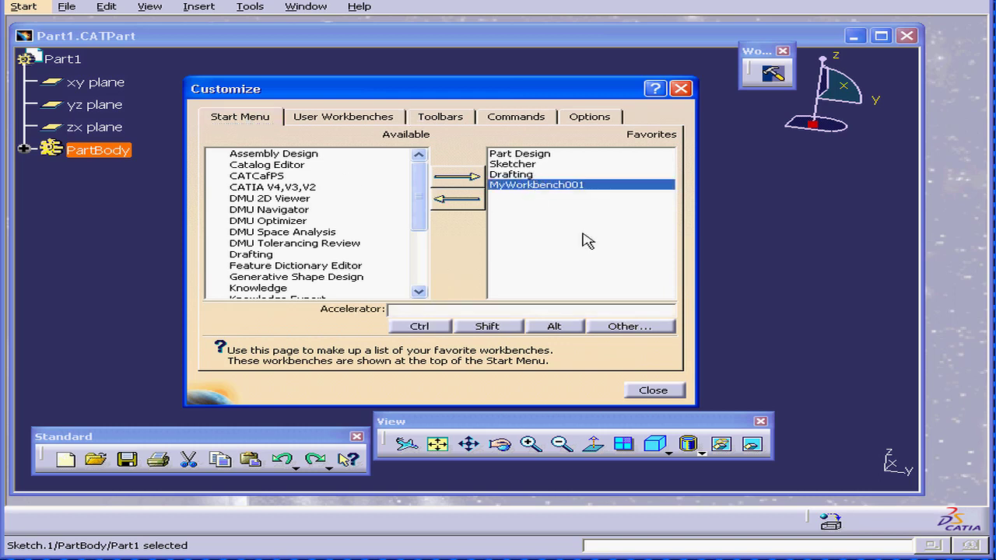
pyautogui.click(660, 396)
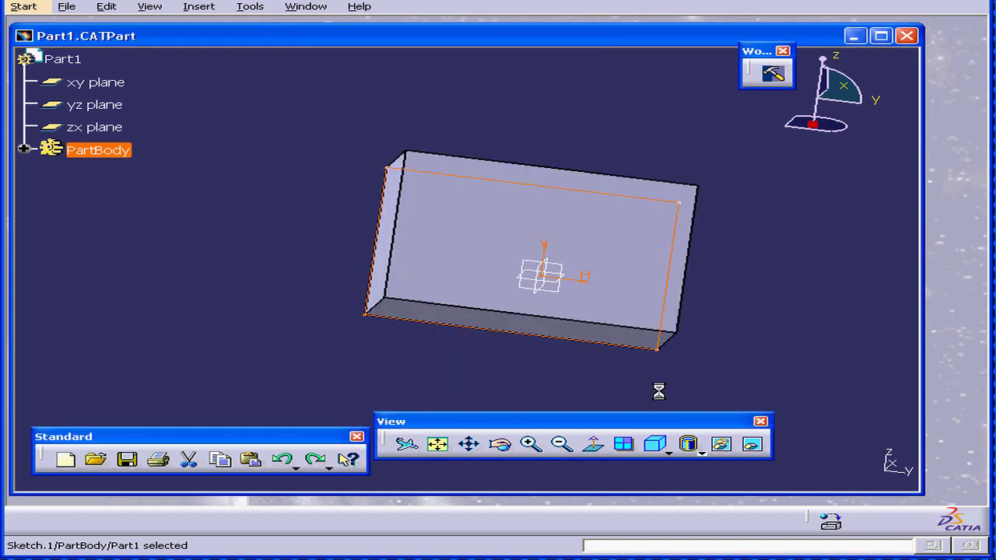
pyautogui.click(35, 8)
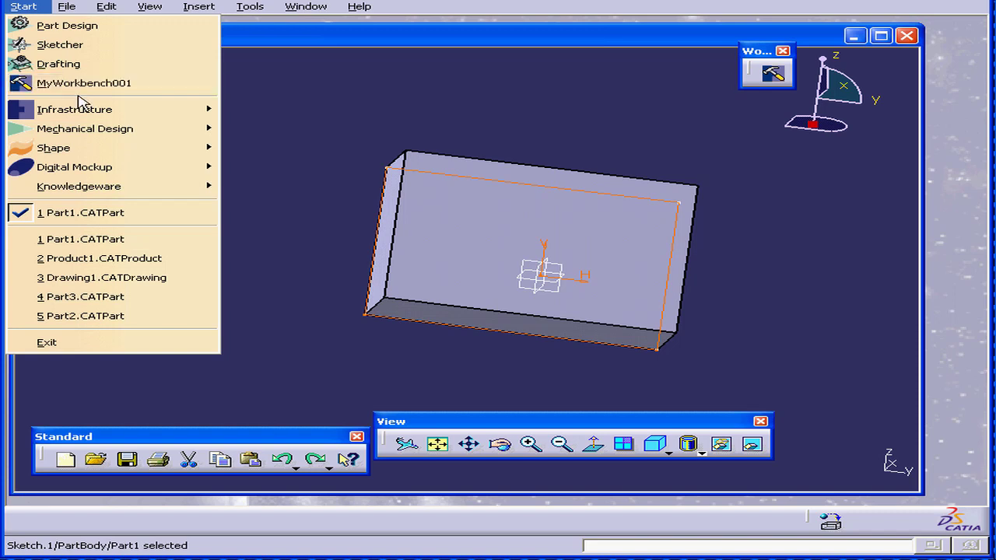
# Create Drawing1 in Drafting from Start > Mechanical Design, accepting the default A0 ISO layout.
pyautogui.moveTo(114, 132)
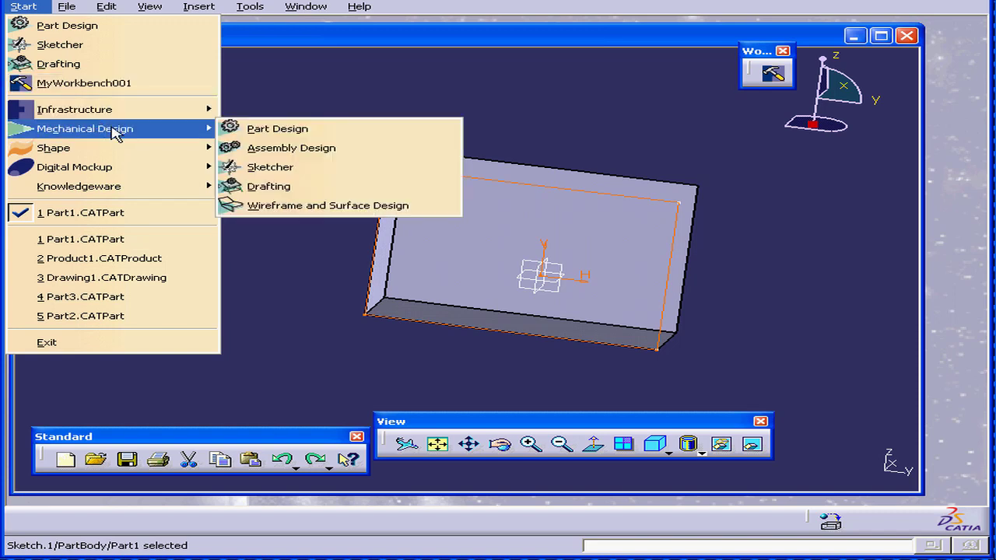
pyautogui.click(296, 189)
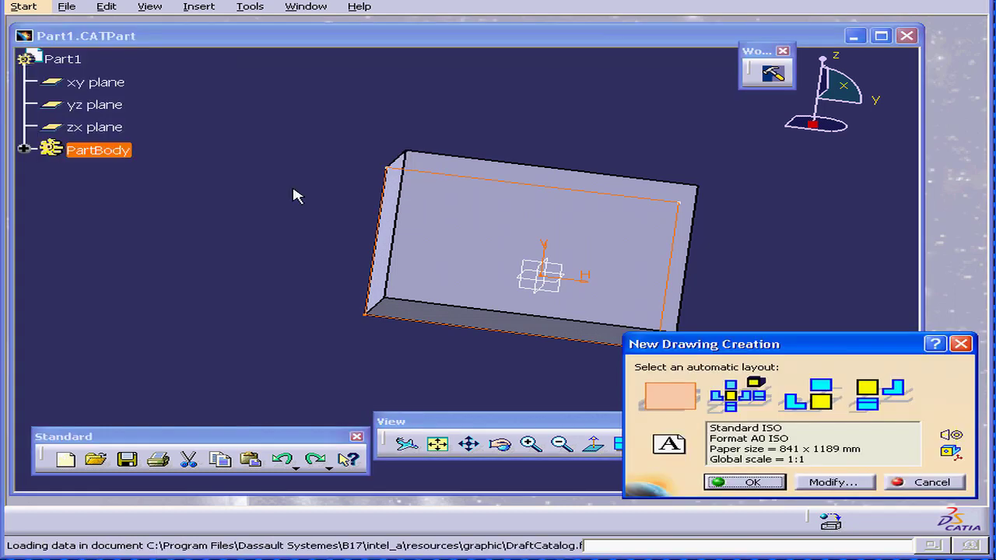
pyautogui.click(751, 483)
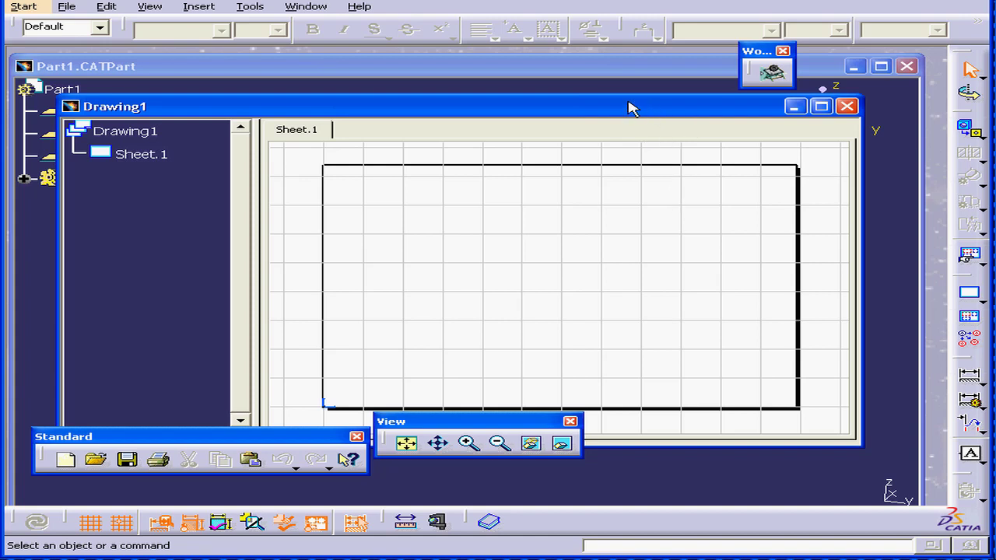
# Close the Drawing1 window and move the Part1 window higher on screen.
pyautogui.click(639, 67)
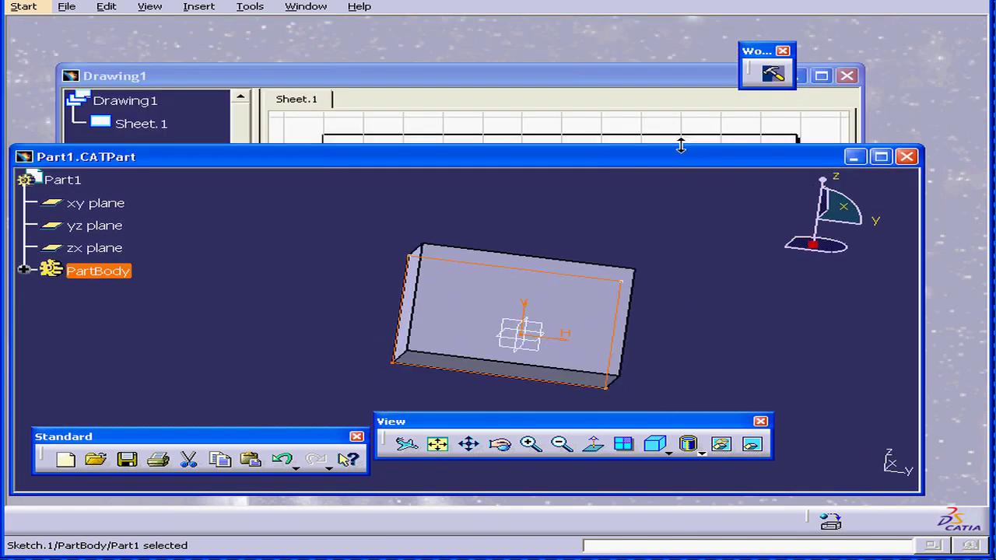
pyautogui.click(627, 81)
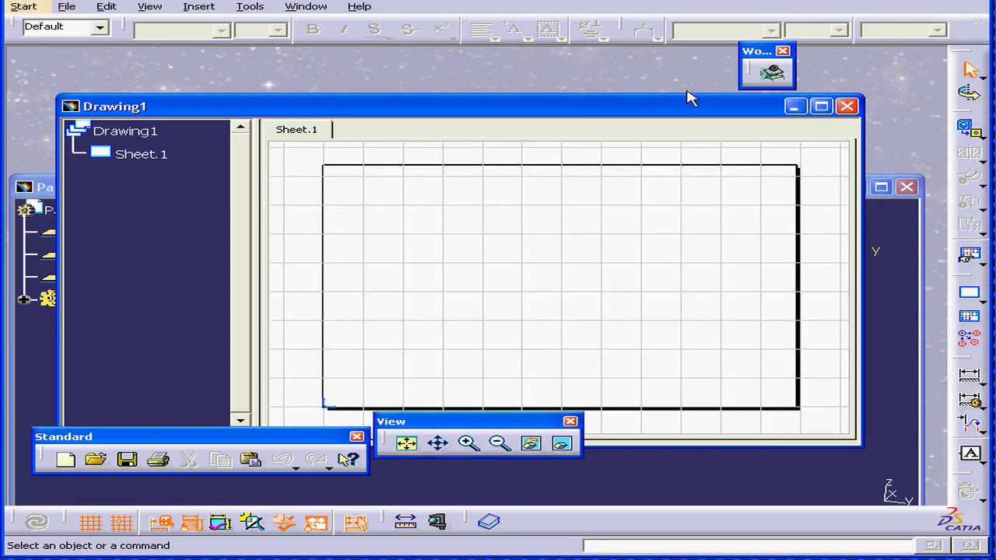
pyautogui.click(848, 107)
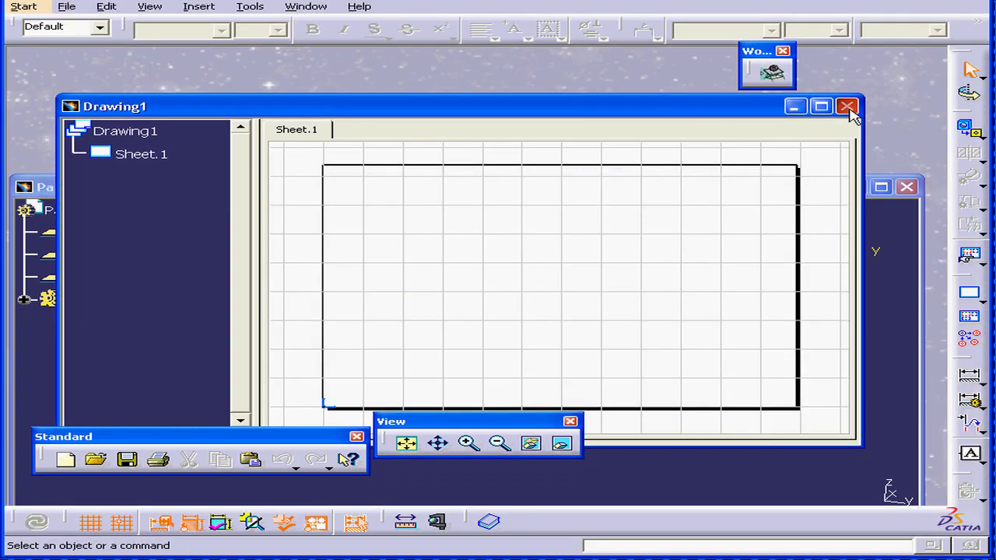
pyautogui.moveTo(551, 159); pyautogui.dragTo(556, 114)
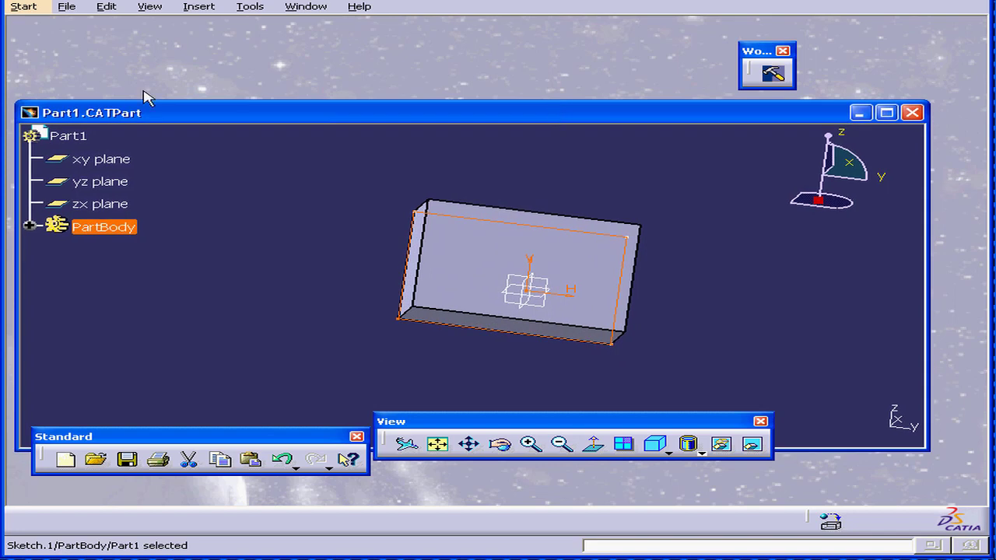
# Start a new Product1 assembly in Assembly Design and arrange its window over Part1.
pyautogui.click(32, 10)
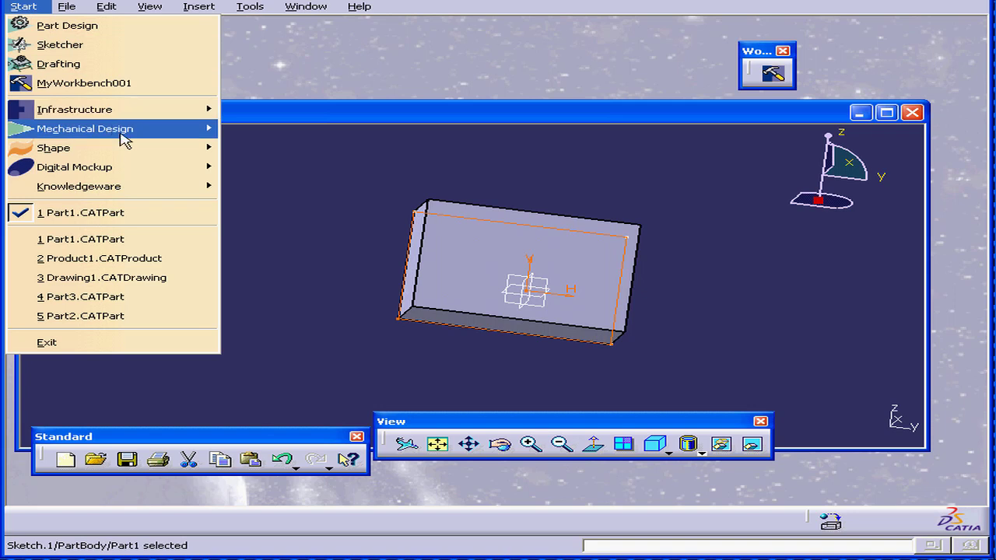
pyautogui.moveTo(123, 139)
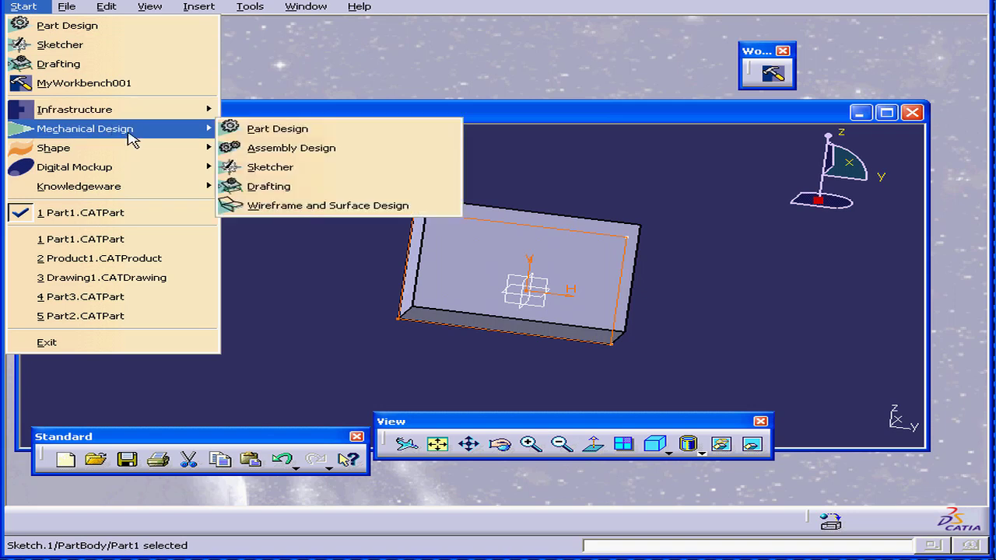
pyautogui.click(328, 149)
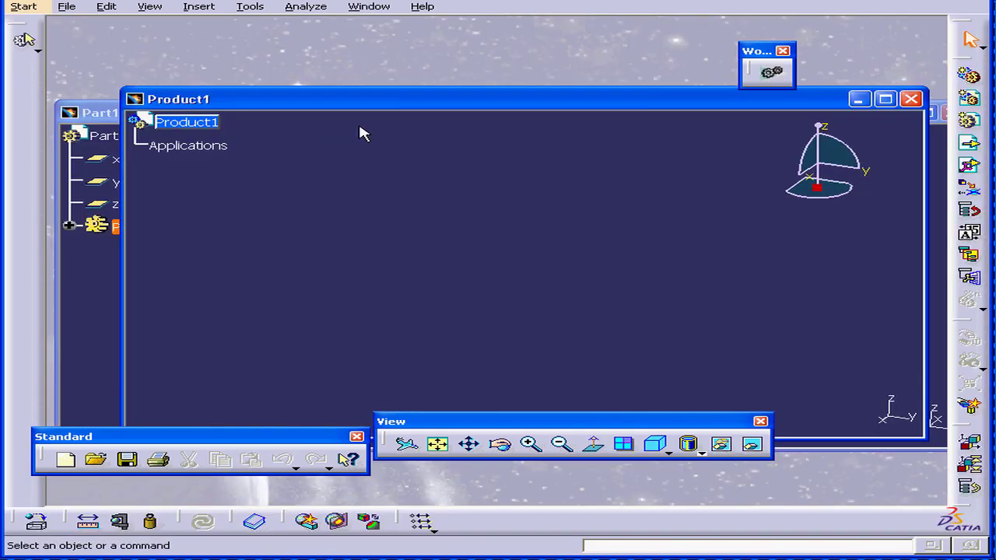
pyautogui.moveTo(403, 95); pyautogui.dragTo(429, 150)
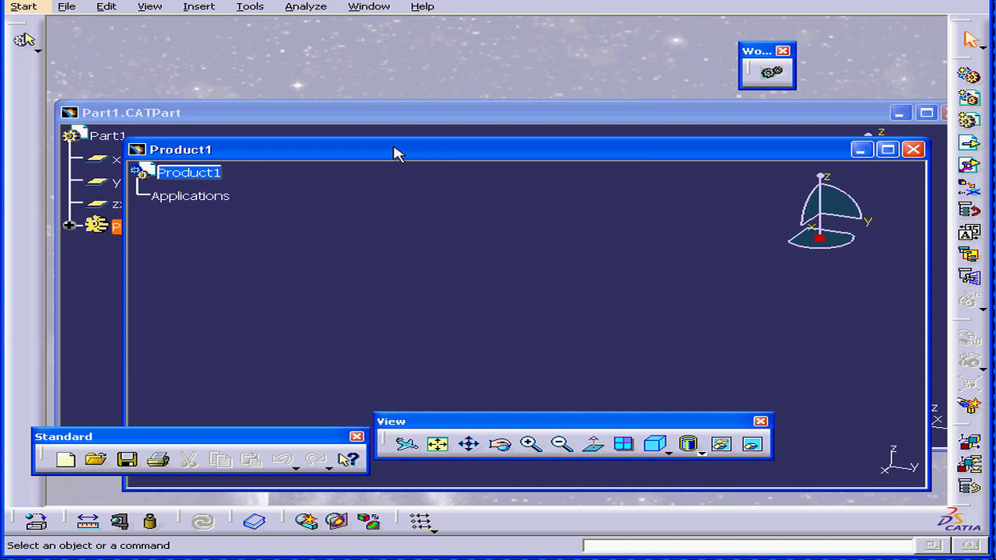
pyautogui.moveTo(431, 154); pyautogui.dragTo(458, 79)
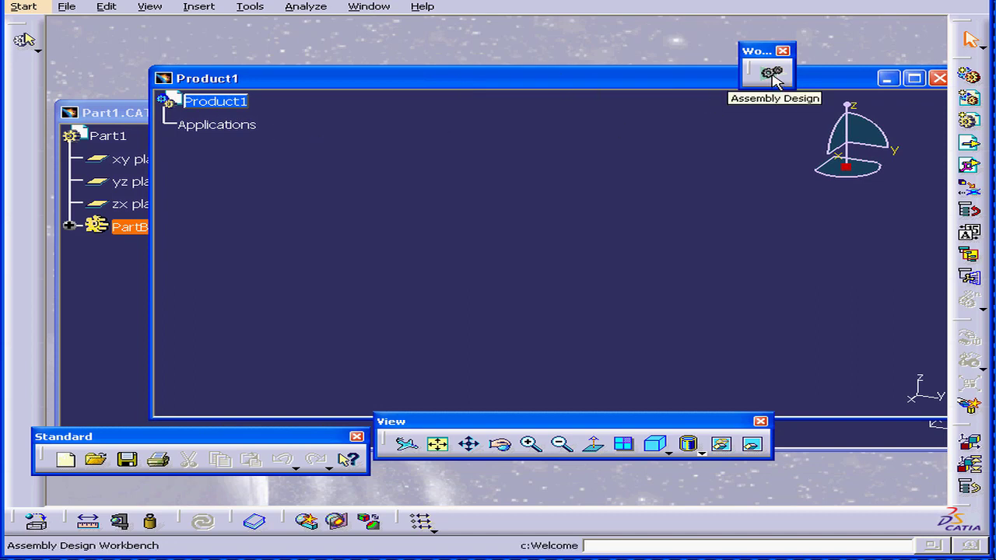
pyautogui.click(127, 119)
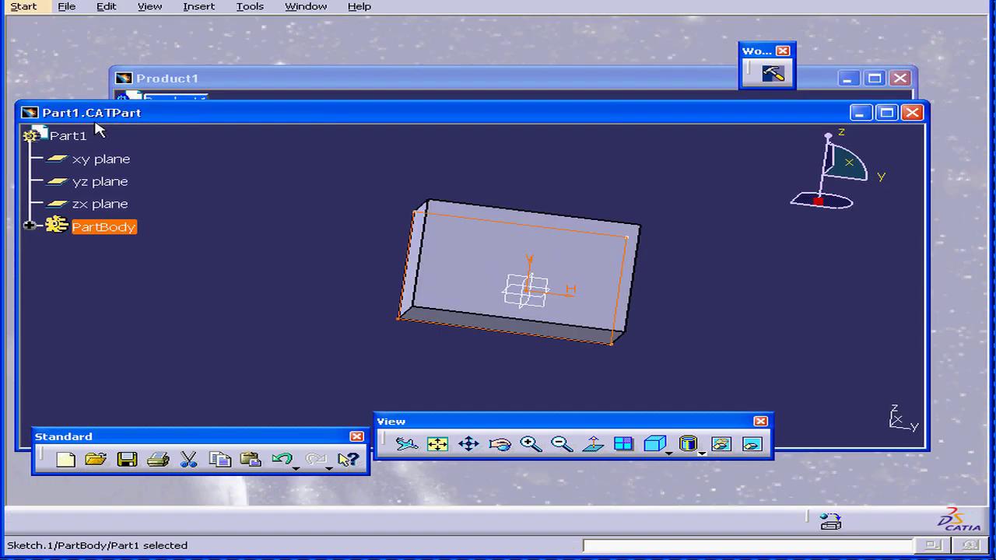
pyautogui.click(383, 81)
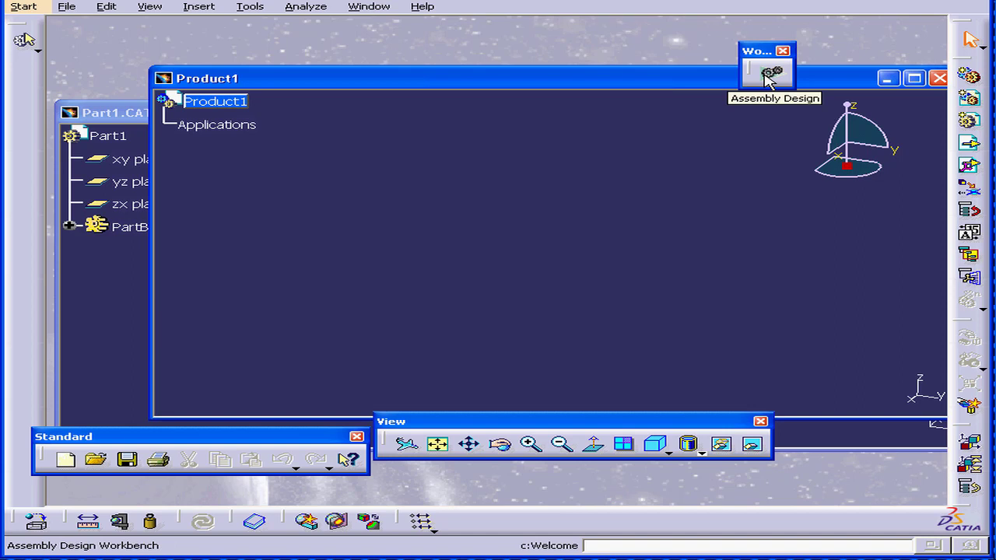
# Switch Product1 to Product Structure via Start > Infrastructure, then select its node and reposition the window.
pyautogui.click(22, 7)
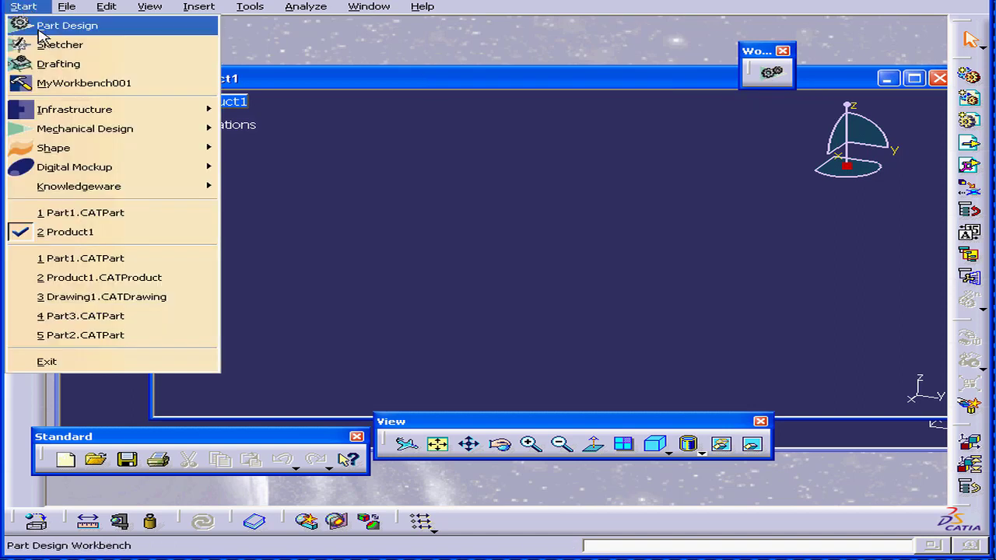
pyautogui.moveTo(103, 115)
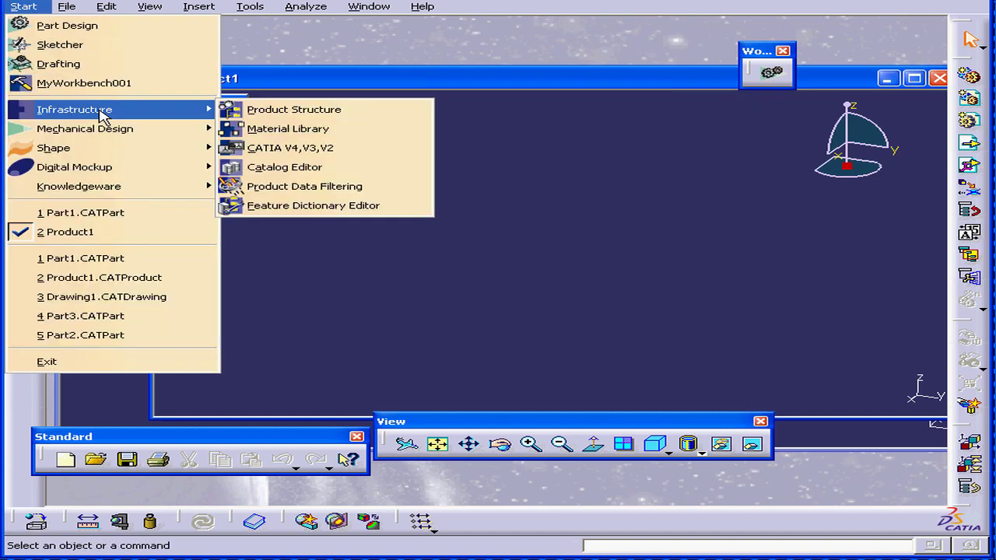
pyautogui.click(300, 116)
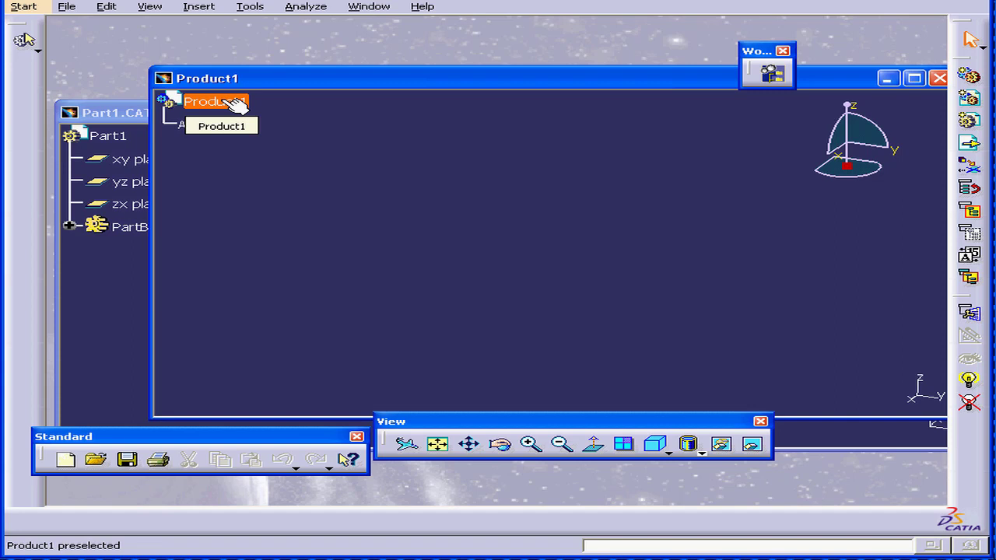
pyautogui.click(231, 100)
pyautogui.moveTo(252, 86); pyautogui.dragTo(318, 60)
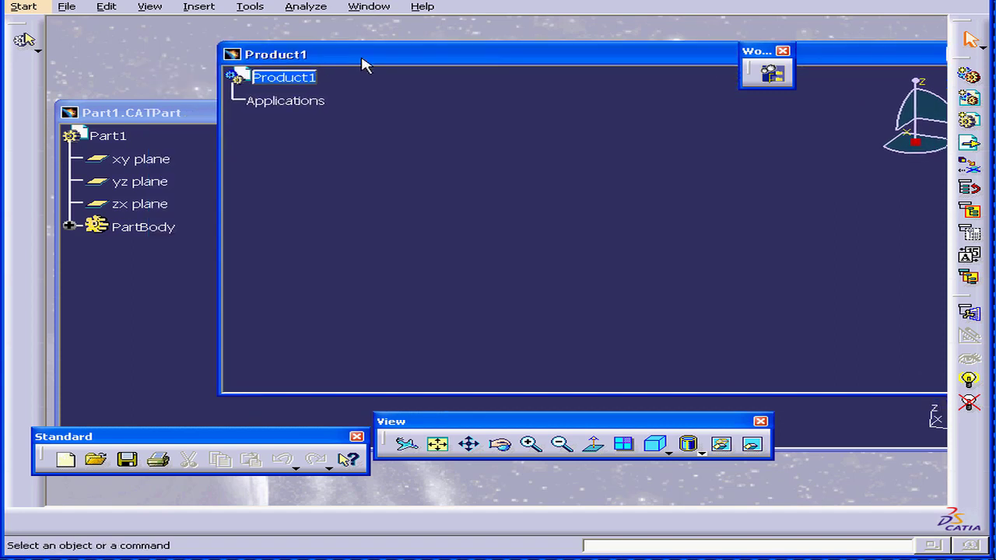